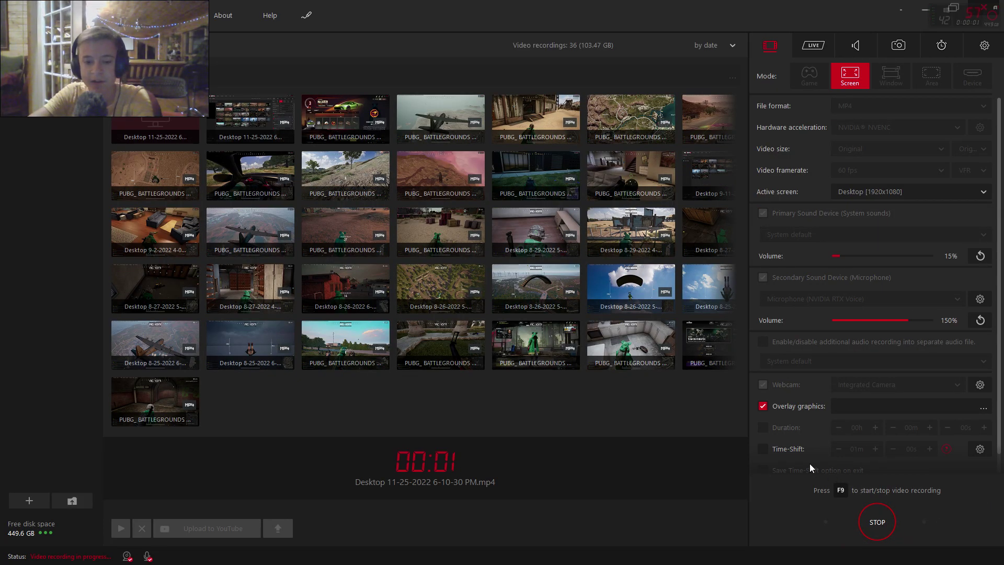
Minimize the Action! recorder and bring up the browser showing the Discord mods channel.
left_click(926, 12)
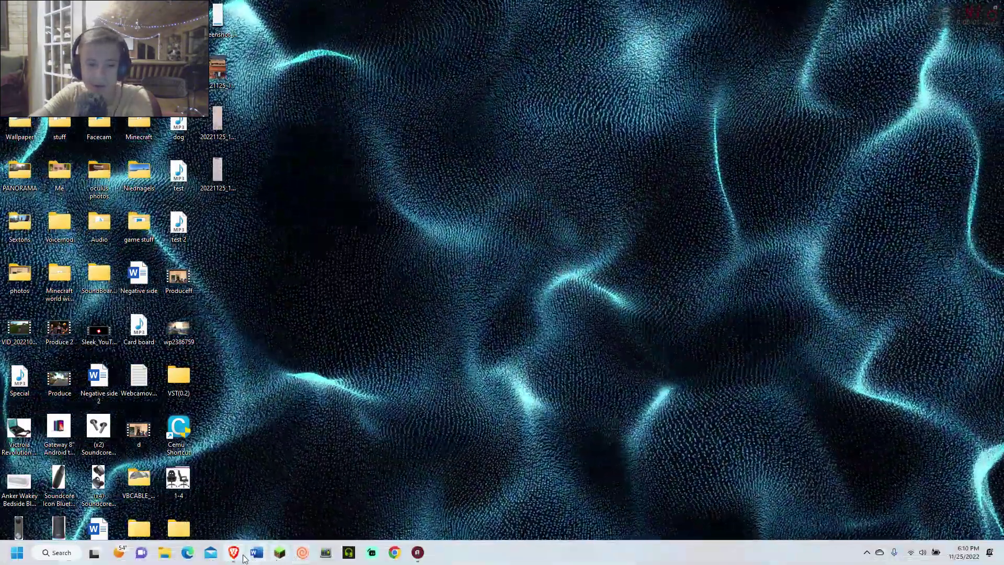
left_click(233, 558)
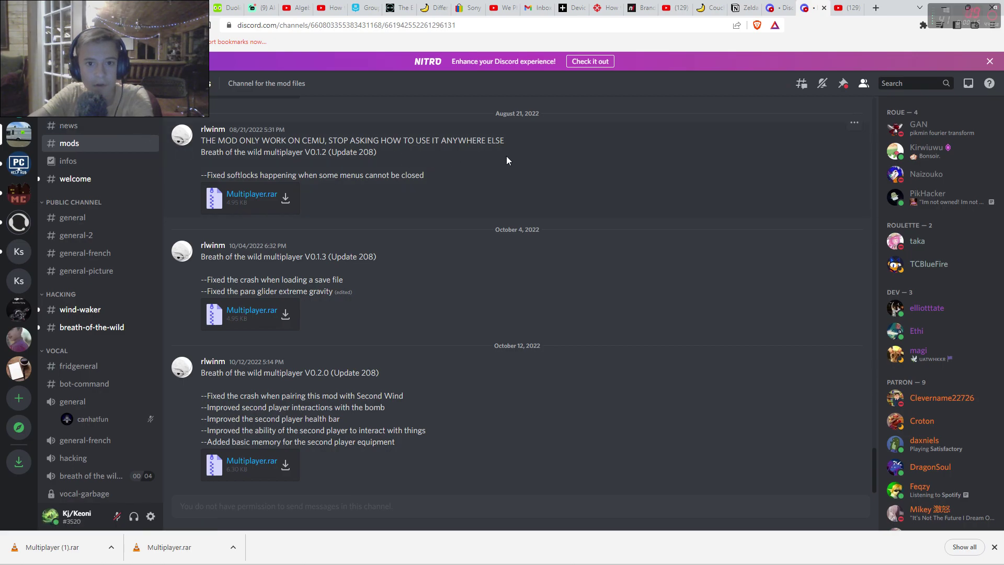
scroll(415, 85, "up", 1)
scroll(443, 201, "up", 3)
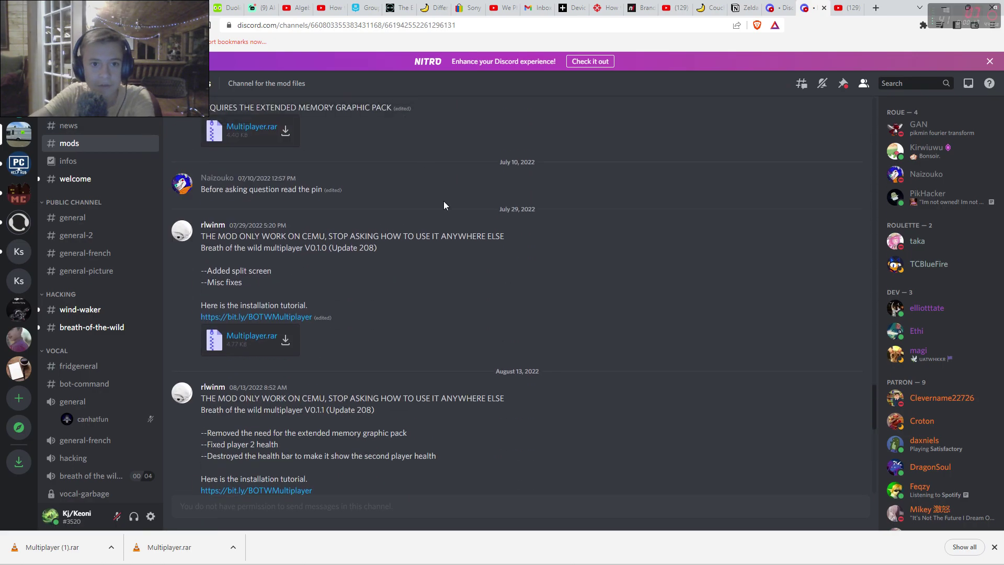
scroll(477, 251, "up", 1)
scroll(476, 256, "down", 3)
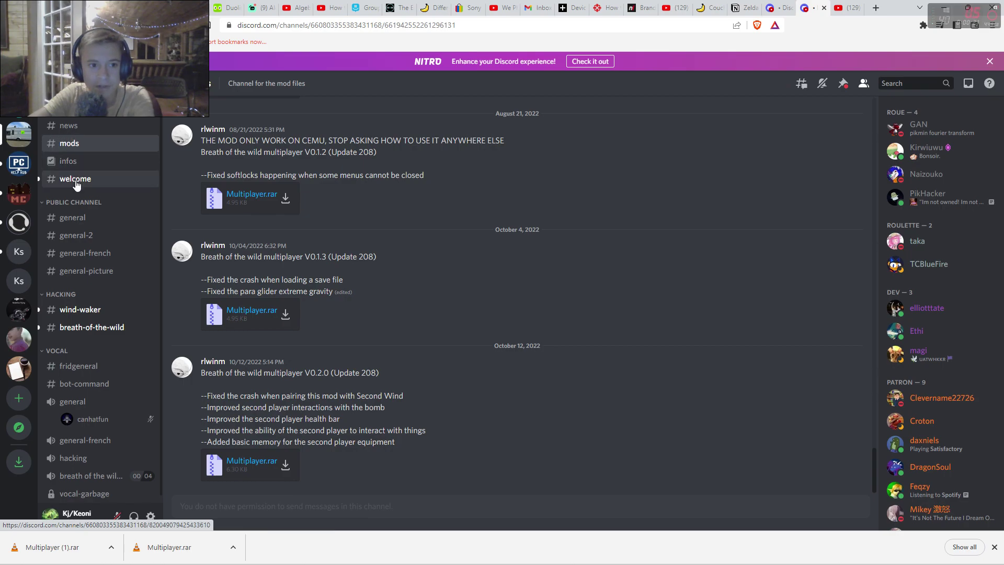
scroll(92, 214, "down", 1)
scroll(94, 251, "up", 1)
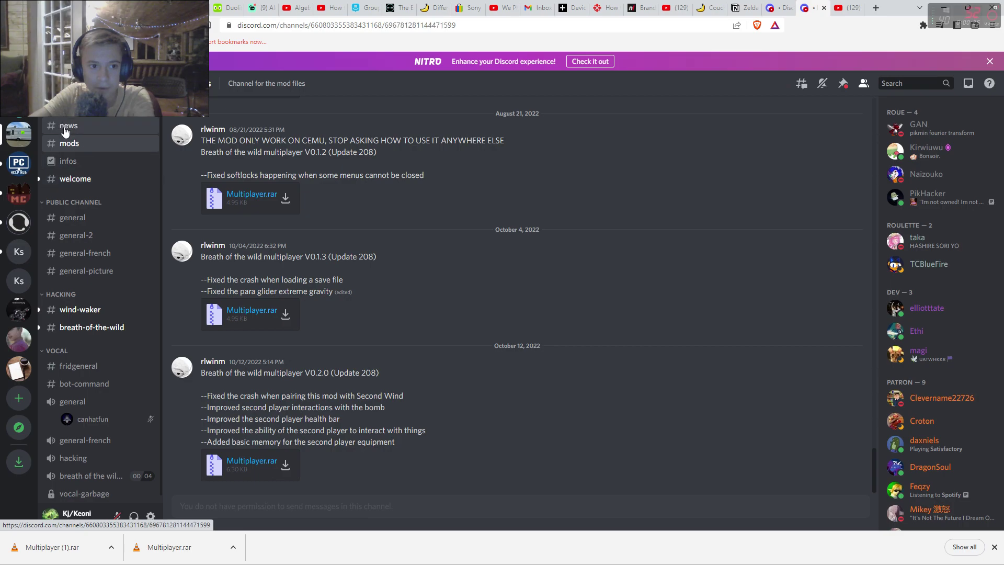
Download the V0.2.0 Multiplayer.rar attachment from the mods channel and save it to the Desktop.
left_click(71, 144)
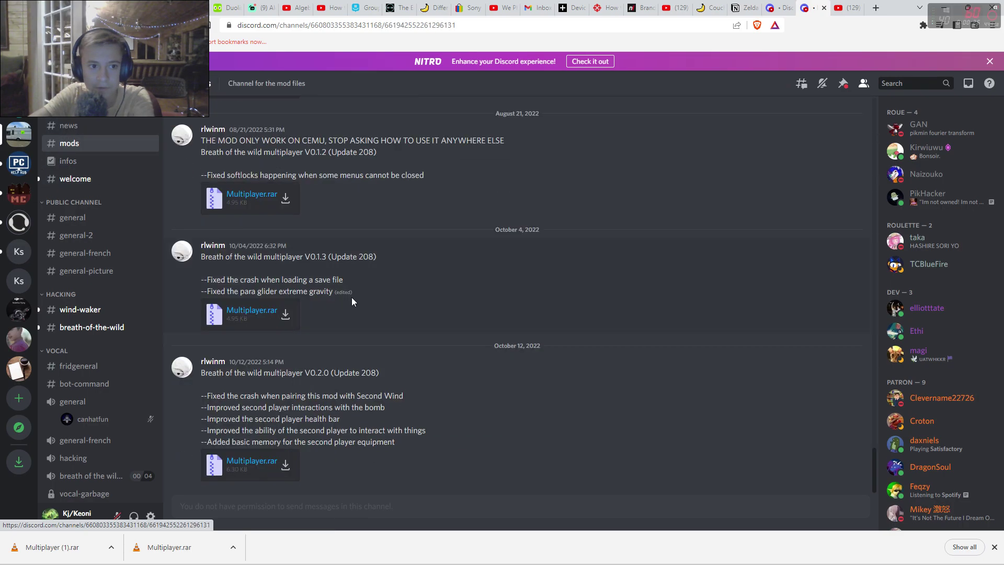
left_click(256, 464)
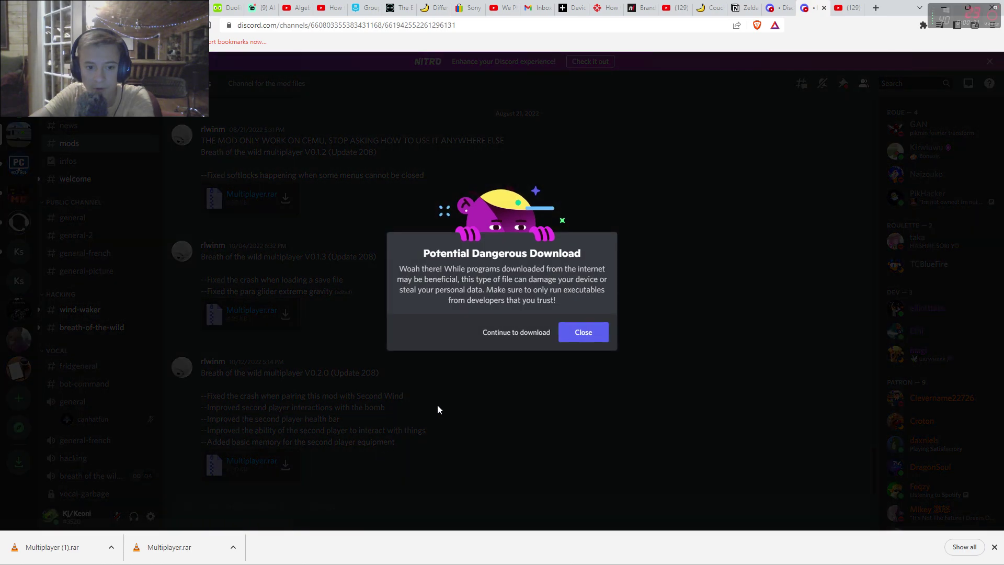
left_click(517, 333)
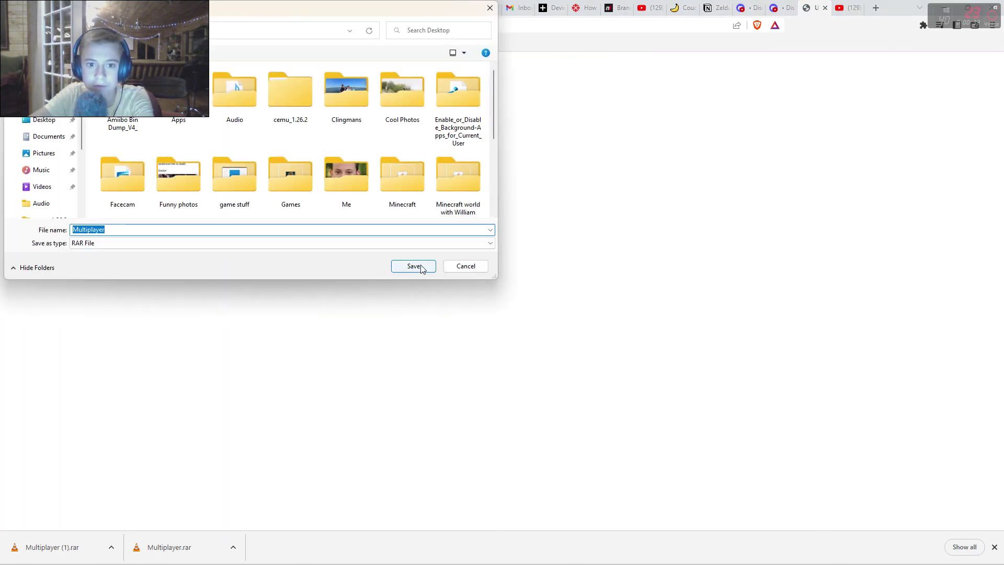
scroll(195, 157, "down", 2)
scroll(330, 149, "up", 2)
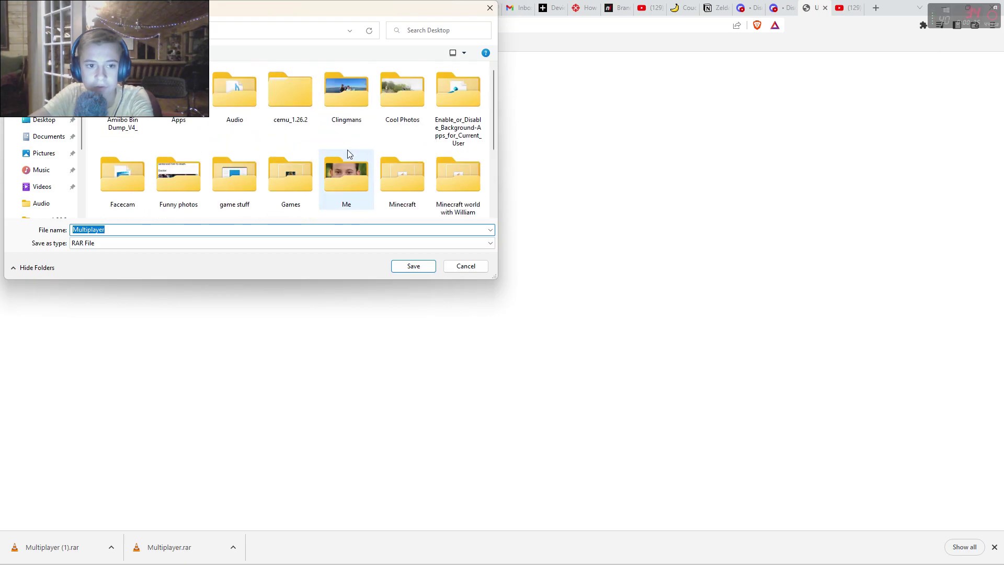
scroll(348, 139, "down", 3)
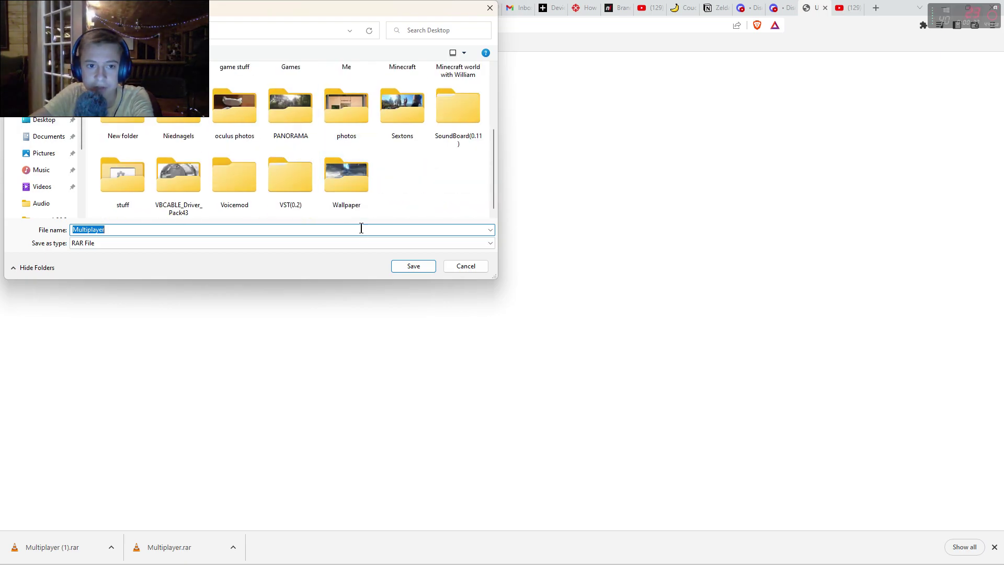
left_click(414, 267)
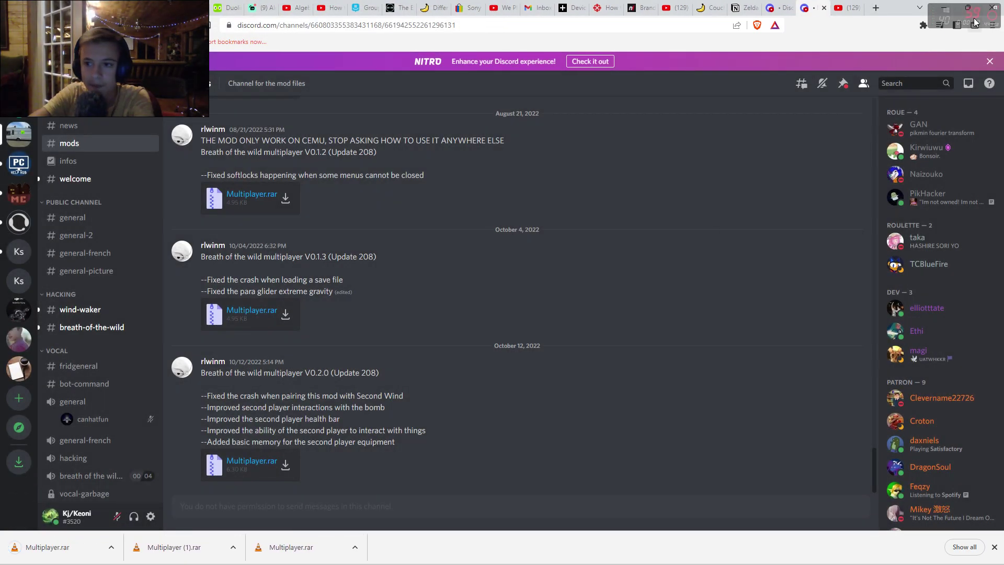
Open the desktop Multiplayer.rar in BreeZip, revealing Patch_Multiplayer.asm and rules.txt.
left_click(945, 8)
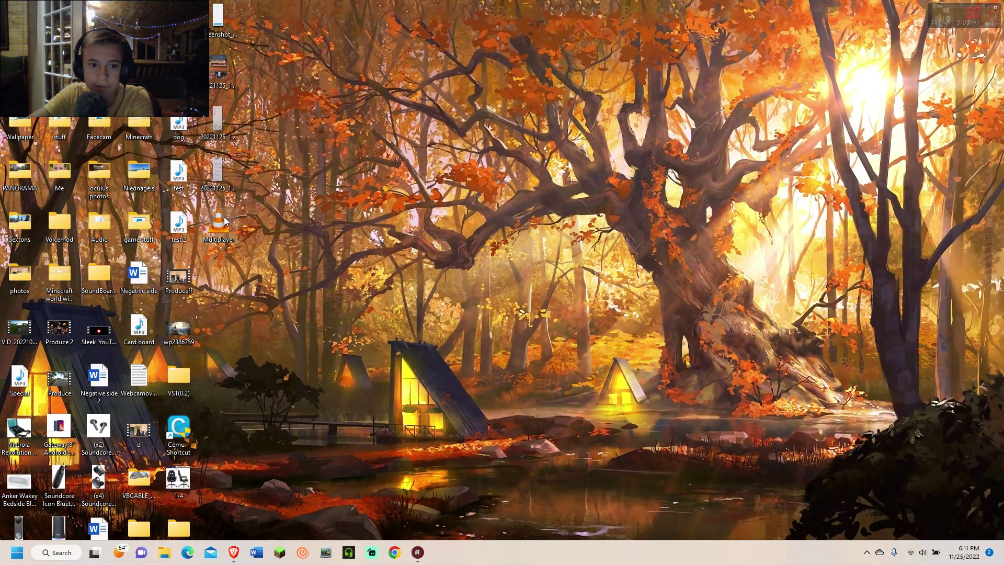
left_click_drag(422, 301, 514, 231)
right_click(511, 228)
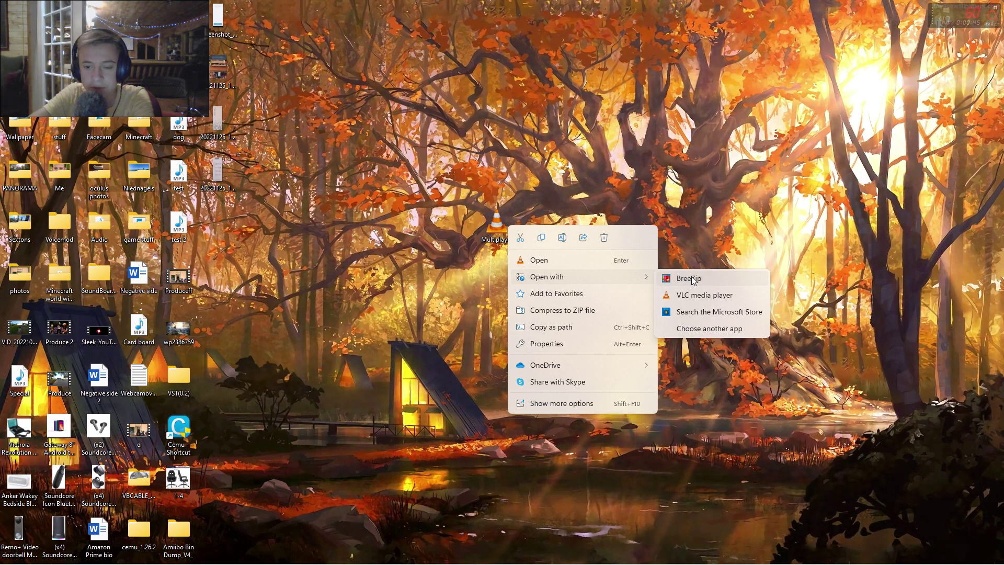
mouse_move(548, 276)
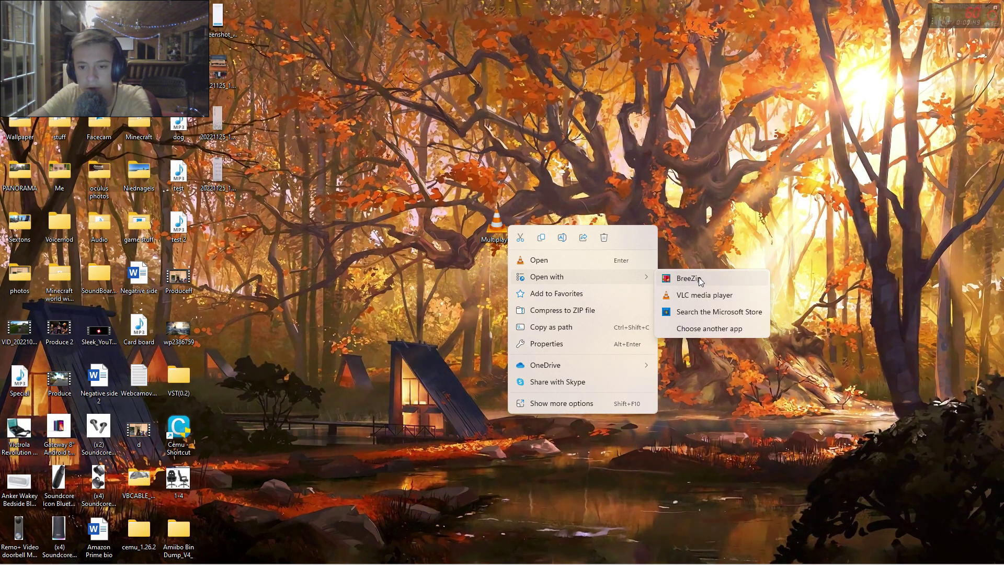
left_click(700, 279)
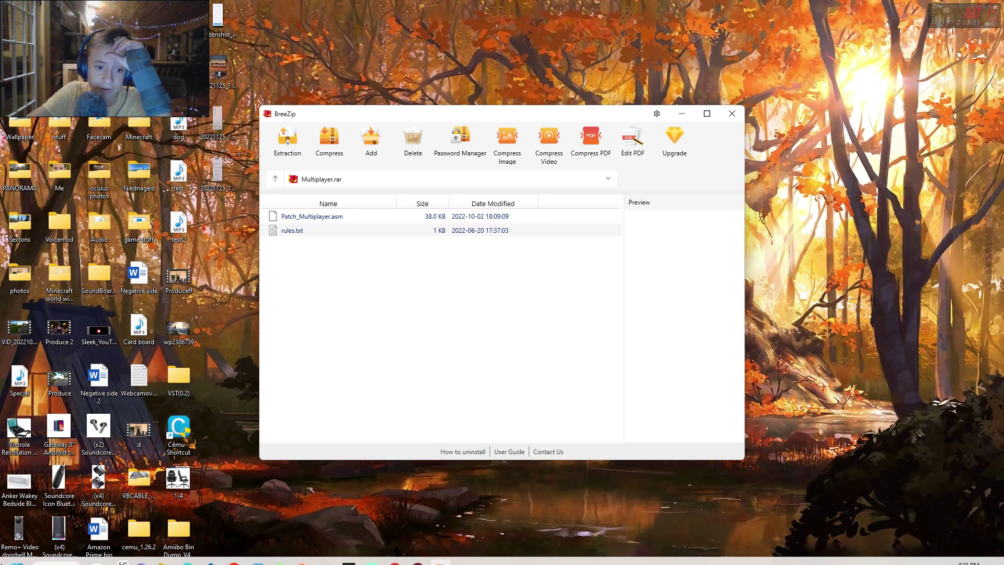
Create a new folder on the Desktop via File Explorer (Win+E).
key("super+e")
mouse_move(502, 558)
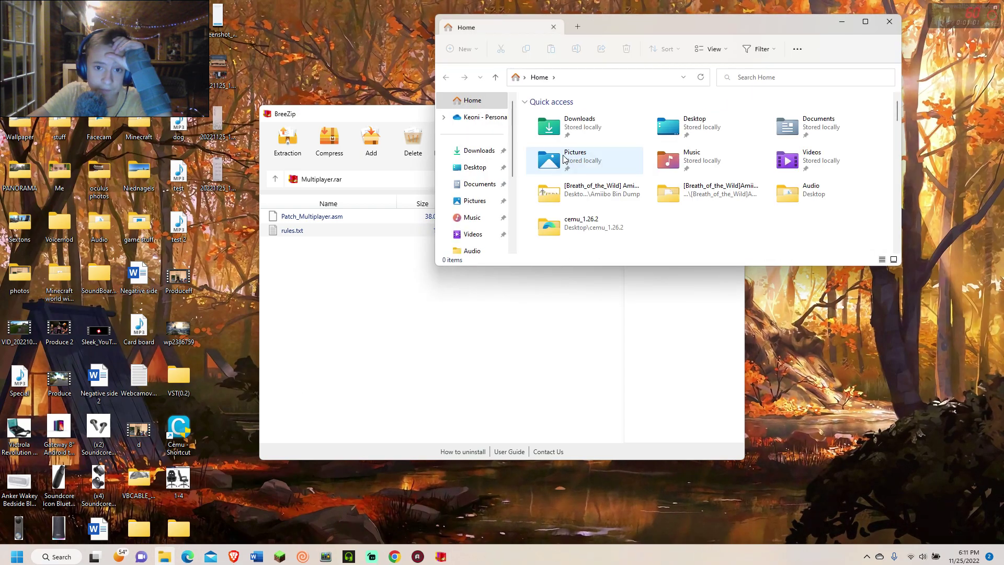
left_click(481, 171)
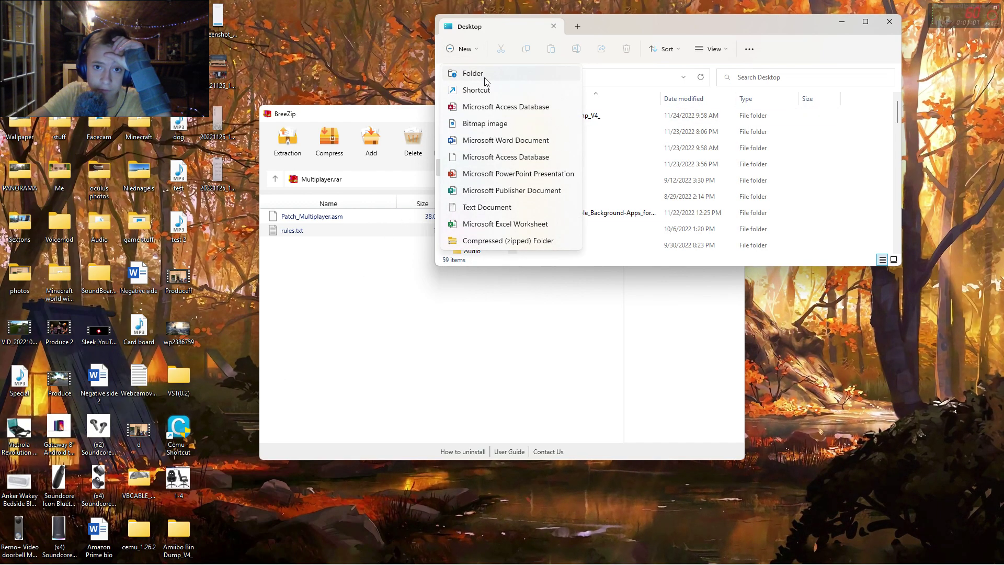
left_click(469, 72)
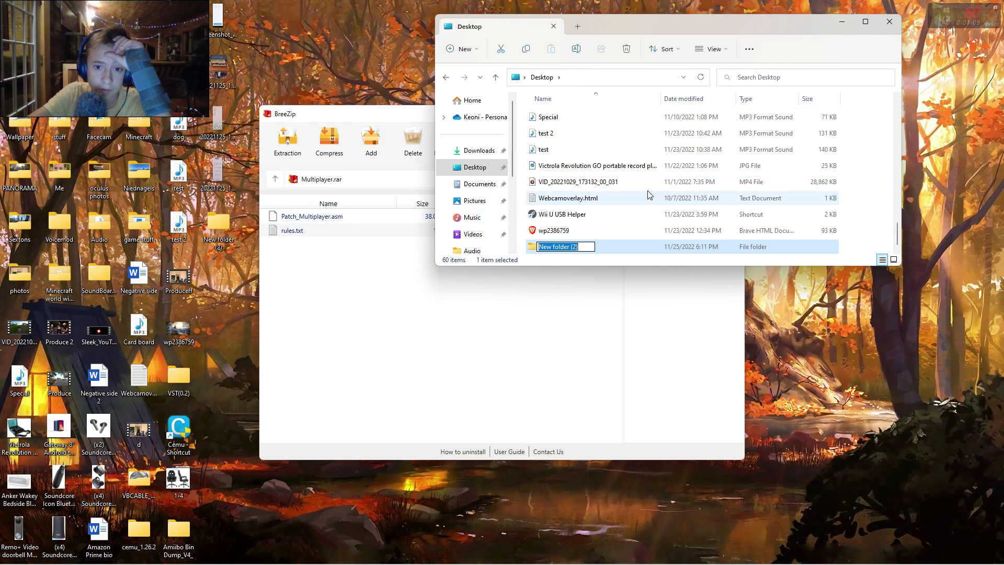
Close Explorer and rename the new desktop folder to Multiplayer.
left_click(890, 23)
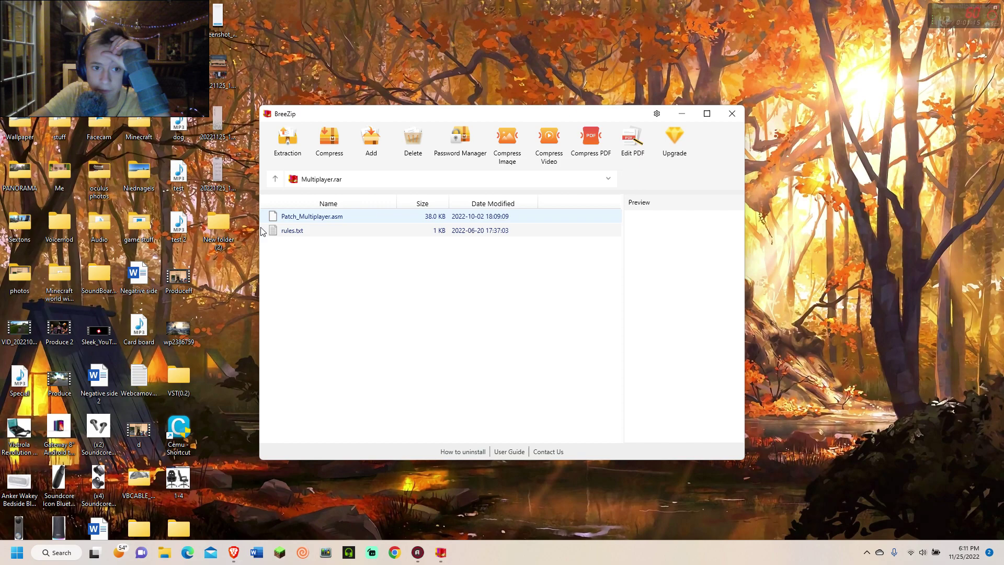
right_click(288, 231)
left_click(287, 237)
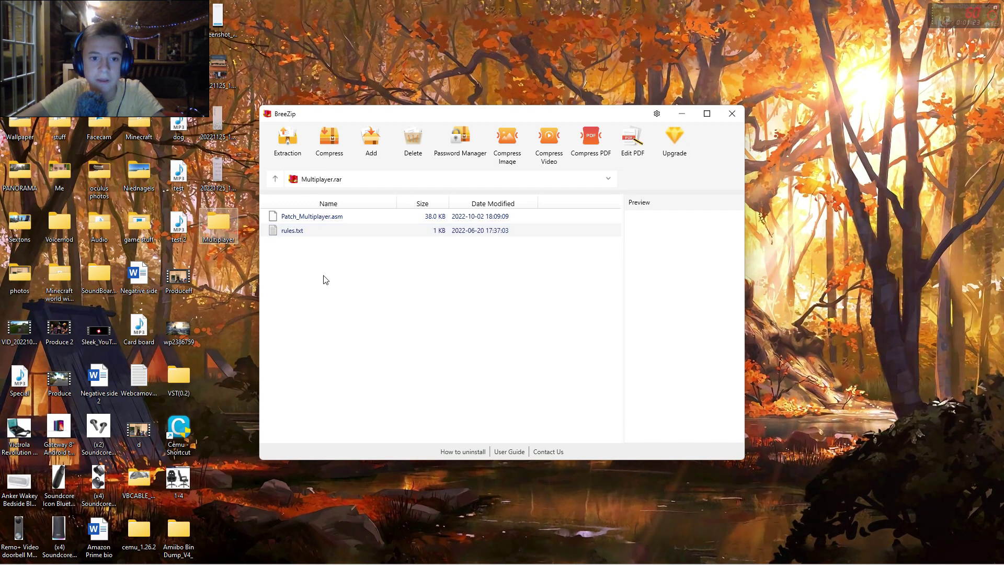
Extract Multiplayer.rar into Desktop\Multiplayer, producing Patch_Multiplayer.asm and rules.
left_click(288, 142)
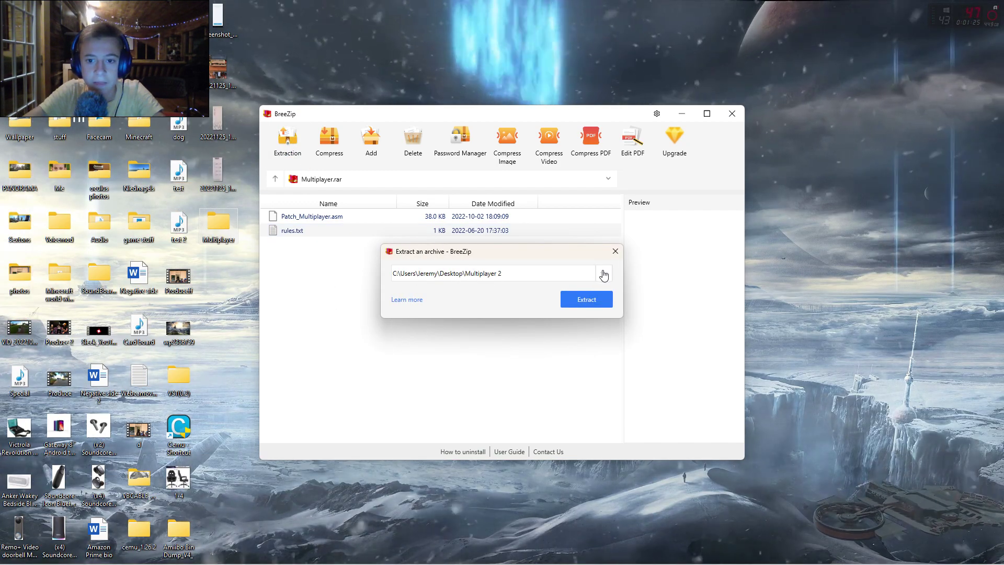
left_click(602, 274)
left_click(299, 225)
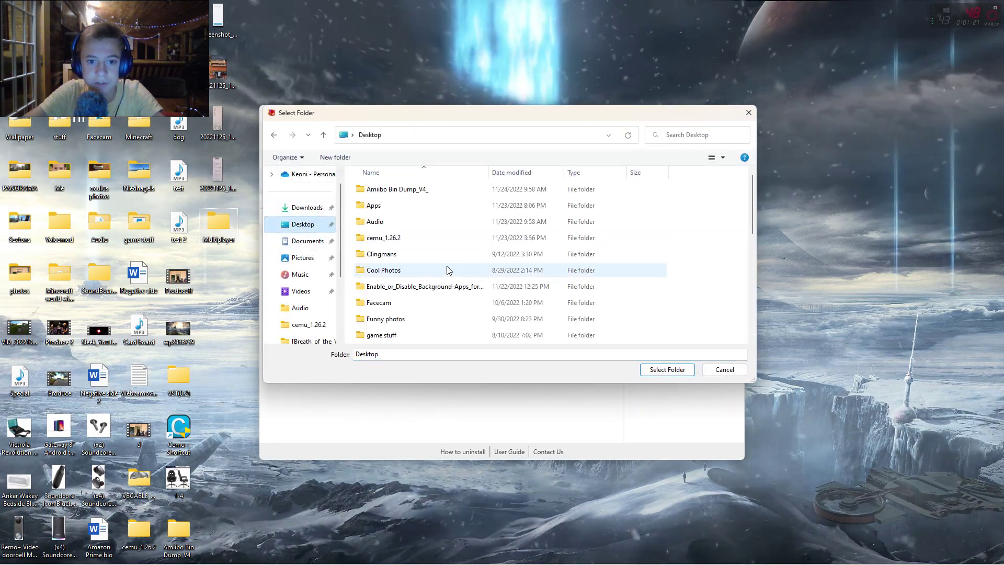
scroll(444, 275, "down", 5)
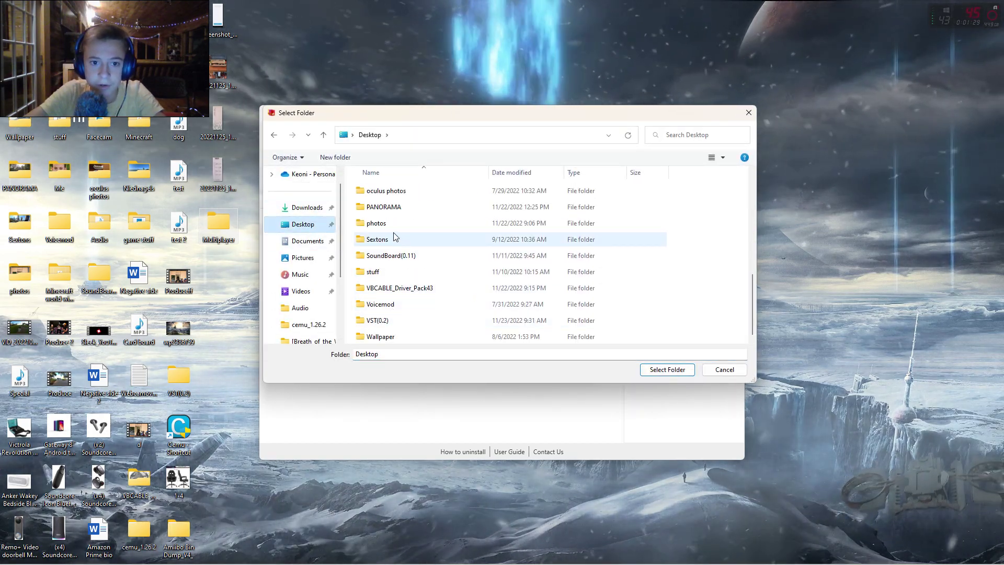
scroll(388, 308, "up", 3)
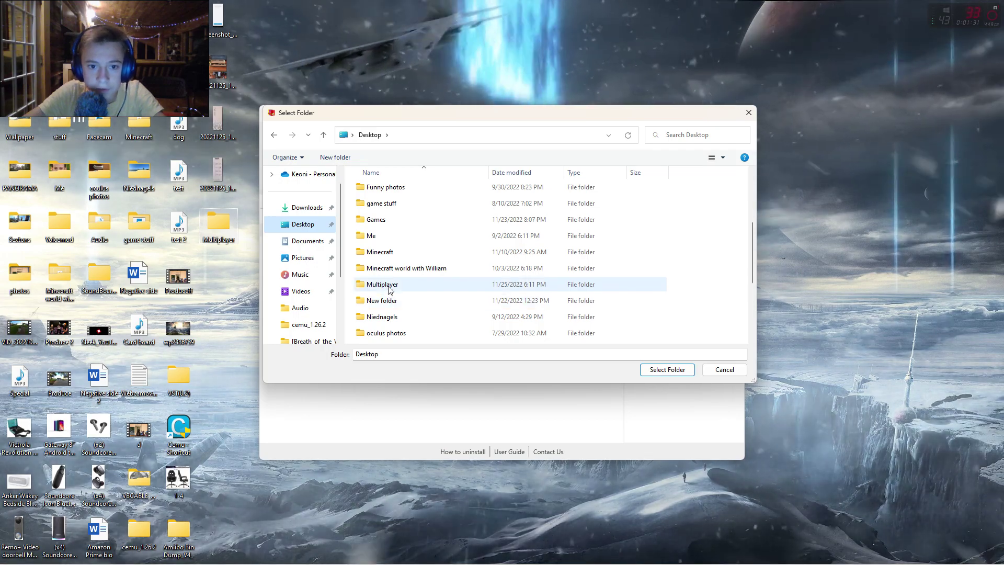
left_click(384, 285)
left_click(666, 370)
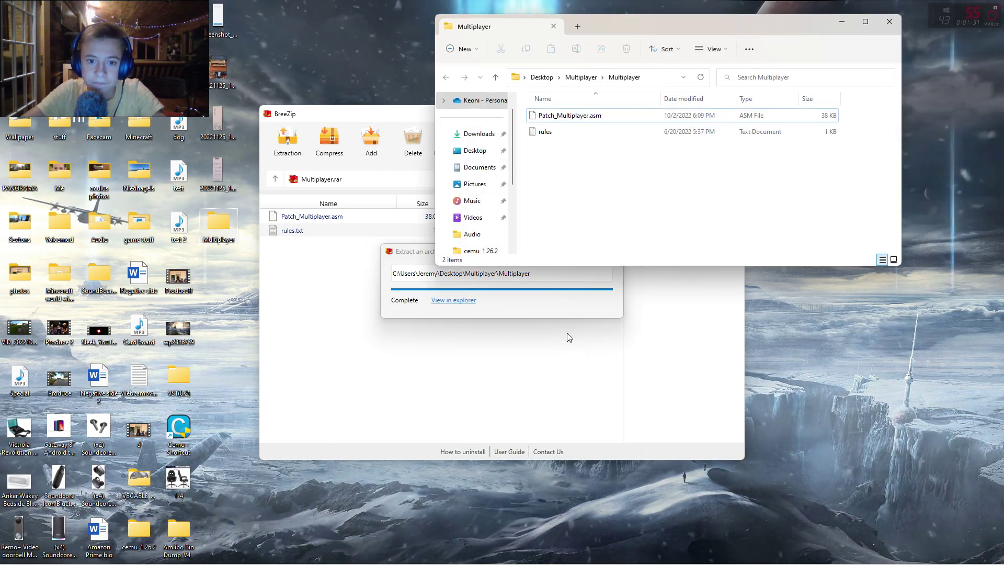
Close the earlier folder window and the finished BreeZip extraction and archive windows.
left_click(889, 22)
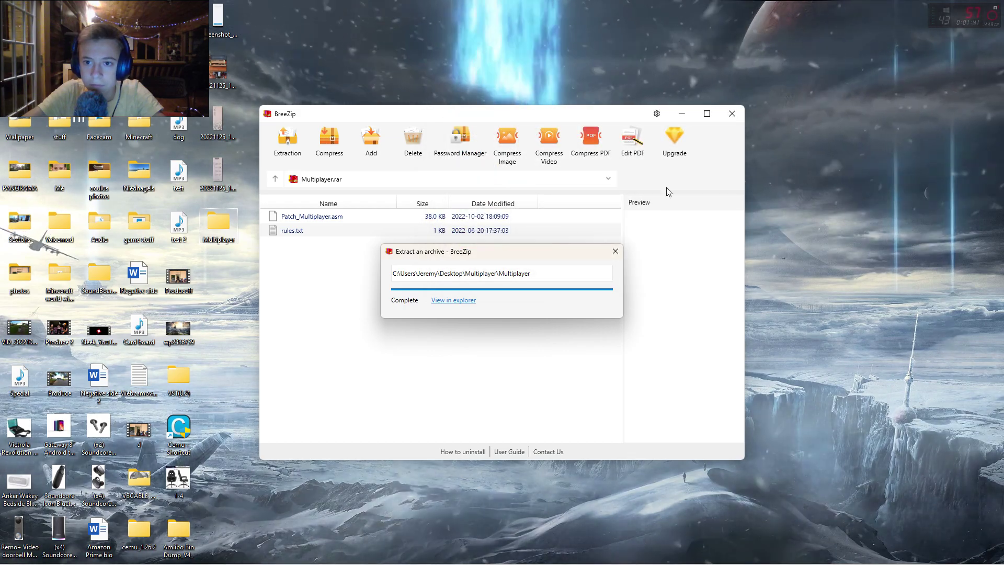
left_click(611, 253)
left_click(732, 113)
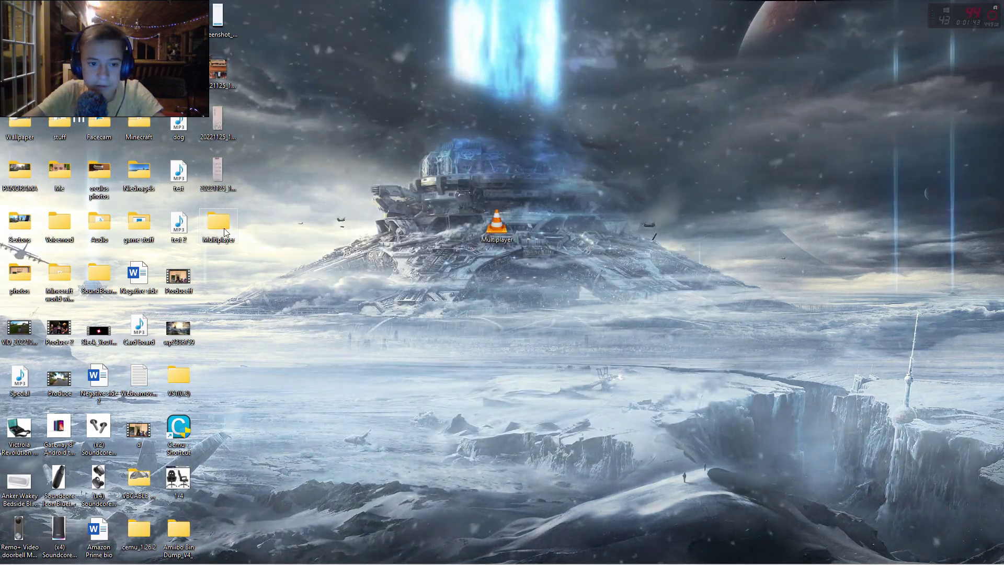
Verify Desktop\Multiplayer\Multiplayer holds Patch_Multiplayer.asm and rules, then close Explorer.
double_click(496, 224)
double_click(566, 117)
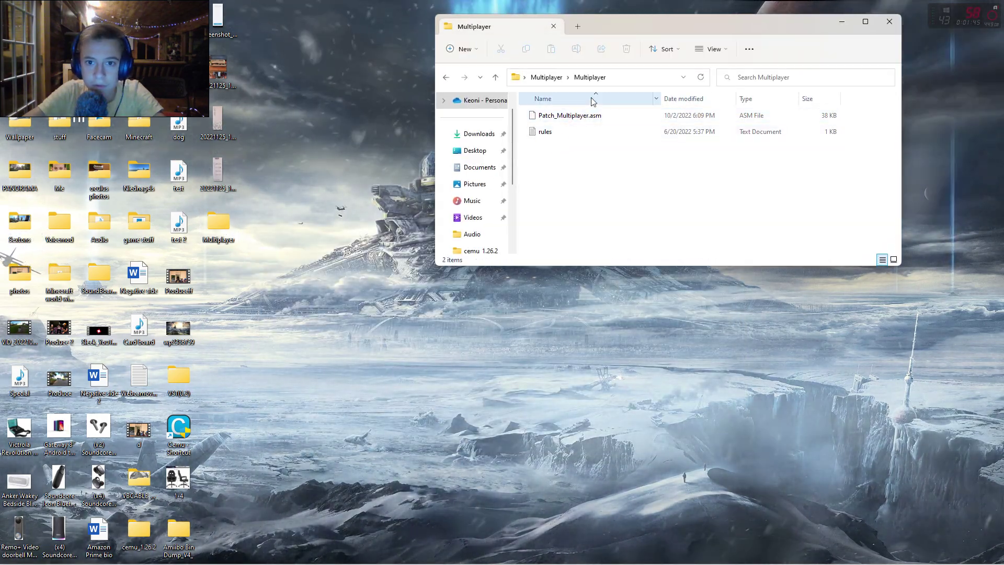
left_click(889, 21)
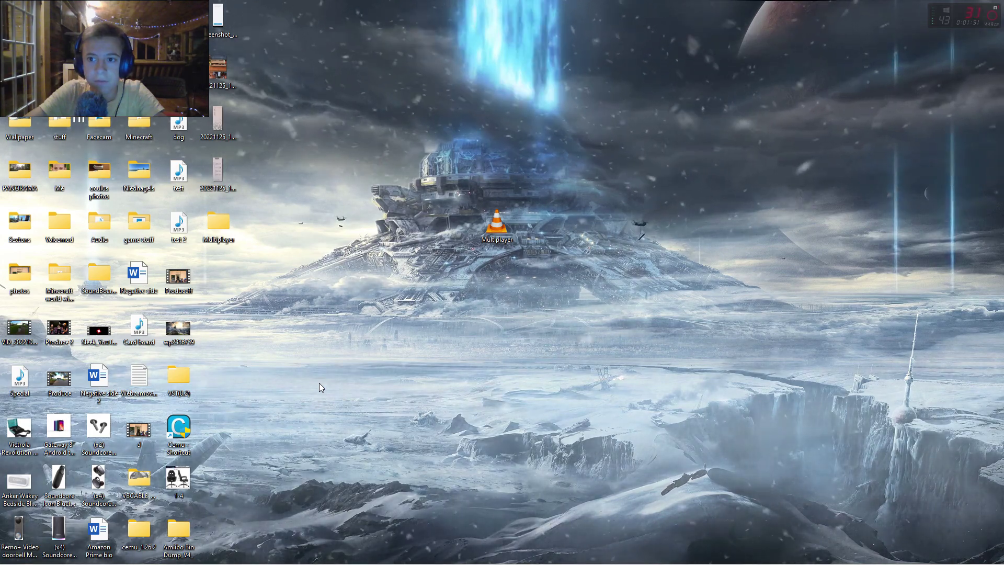
Browse into the desktop cemu_1.26.2 folder and its inner cemu_1.26.2 folder containing graphicPacks.
double_click(146, 528)
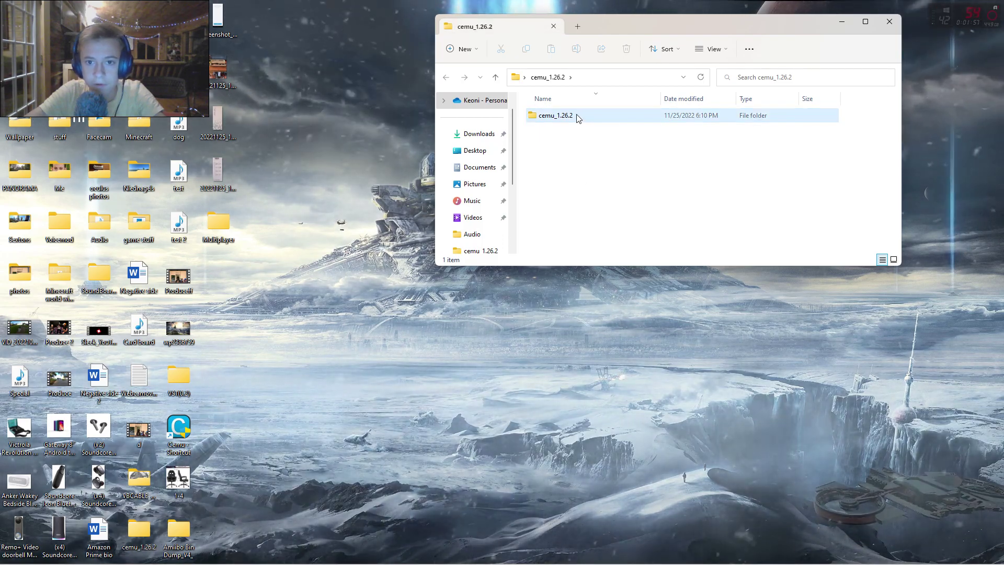
left_click(890, 22)
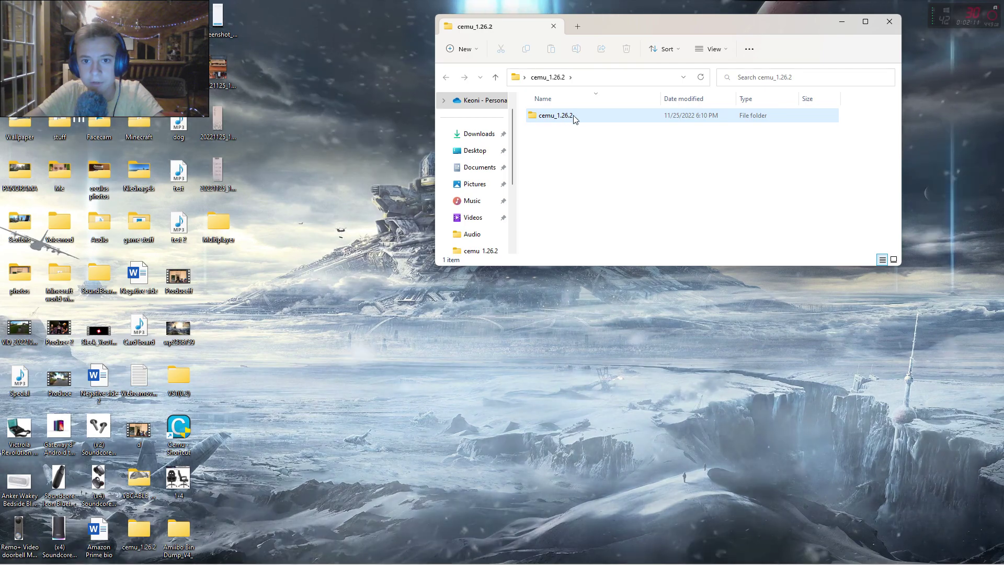
double_click(589, 117)
scroll(604, 189, "down", 3)
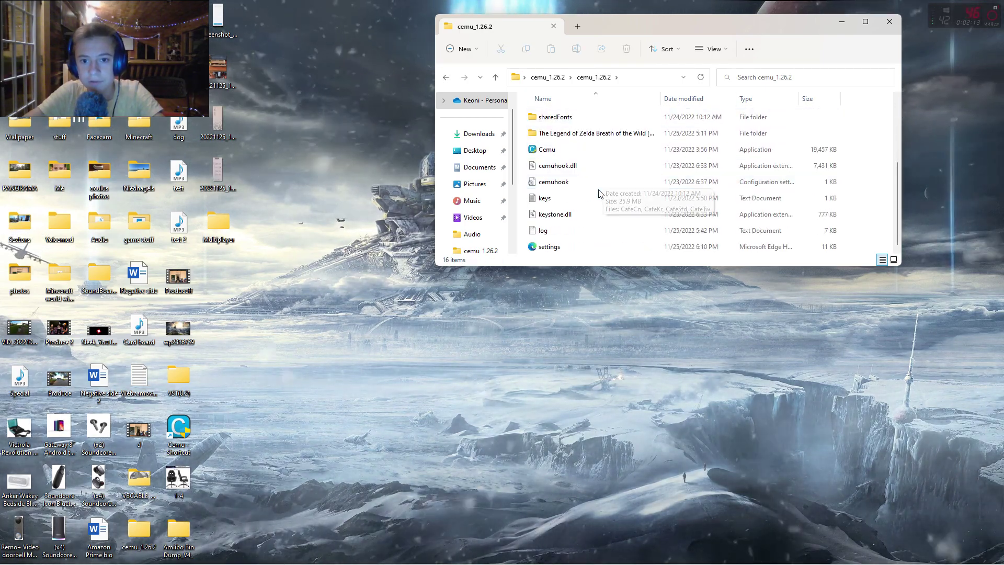
scroll(585, 181, "up", 3)
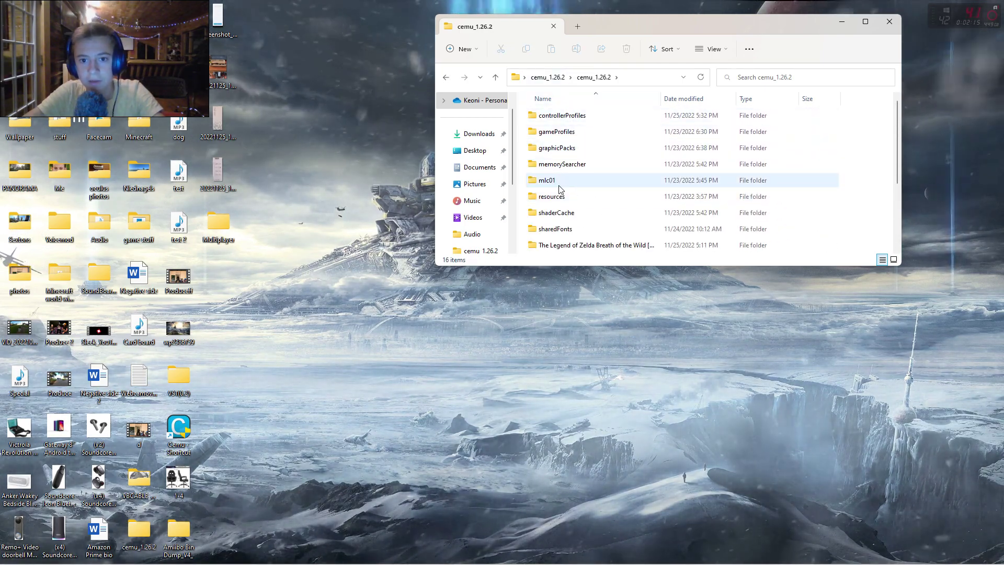
scroll(573, 193, "down", 3)
scroll(584, 197, "up", 1)
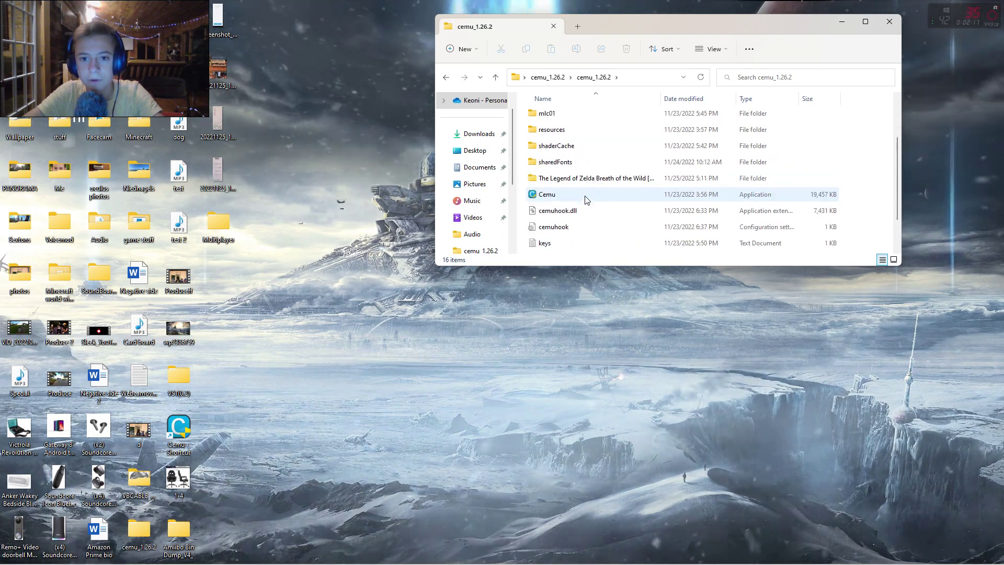
scroll(593, 180, "up", 1)
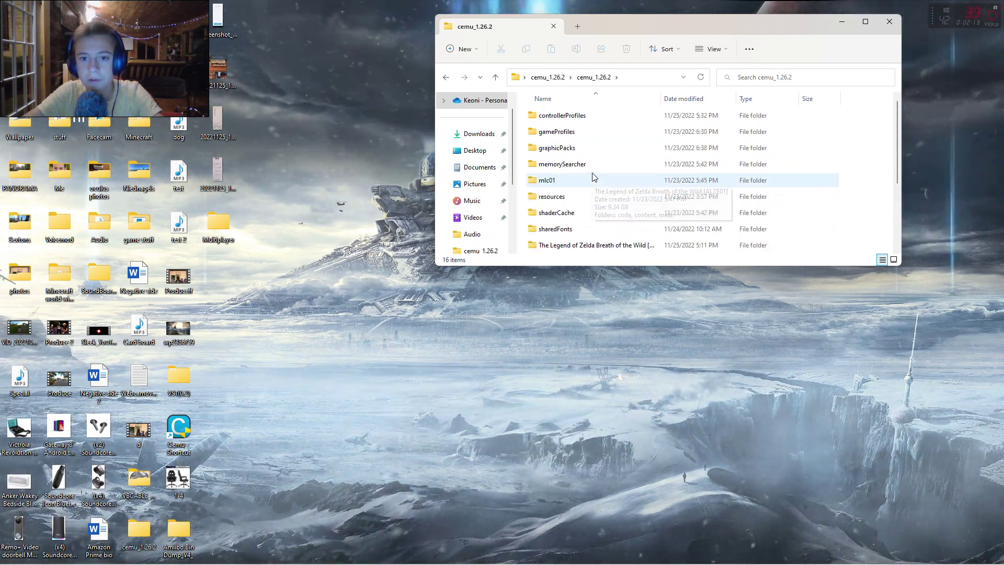
Navigate into graphicPacks\downloadedGraphicPacks\BreathOfTheWild.
double_click(561, 149)
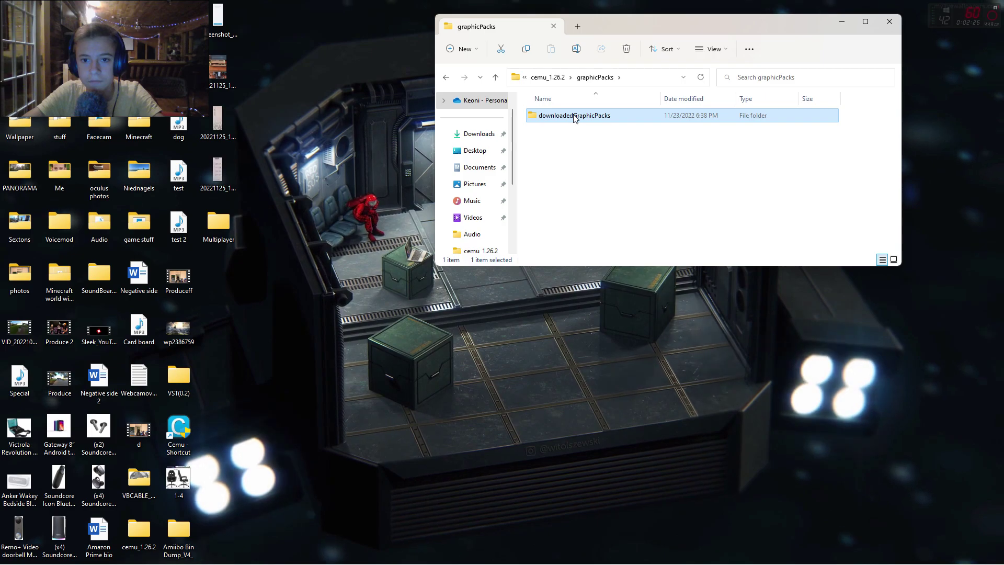
double_click(576, 117)
left_click(446, 77)
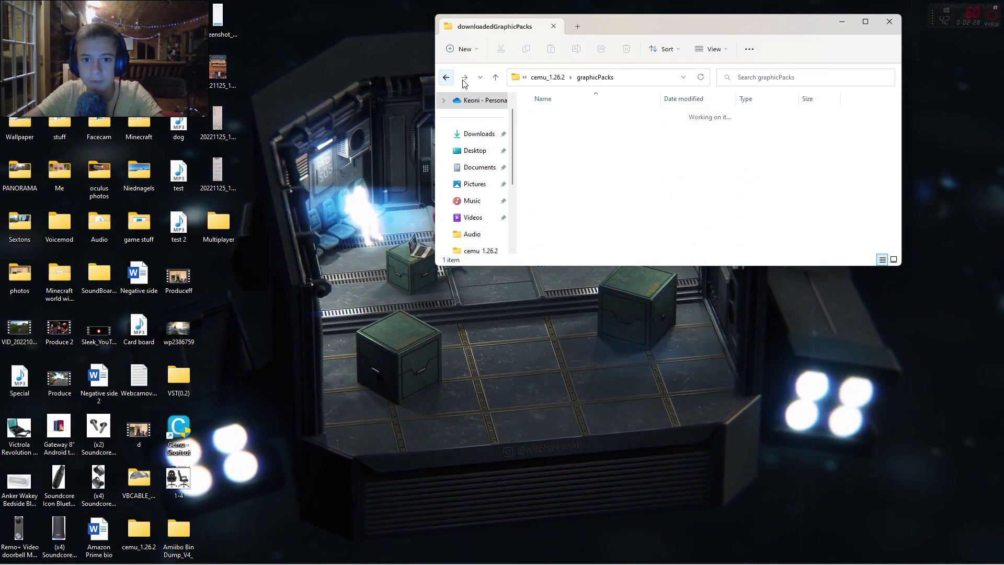
double_click(612, 118)
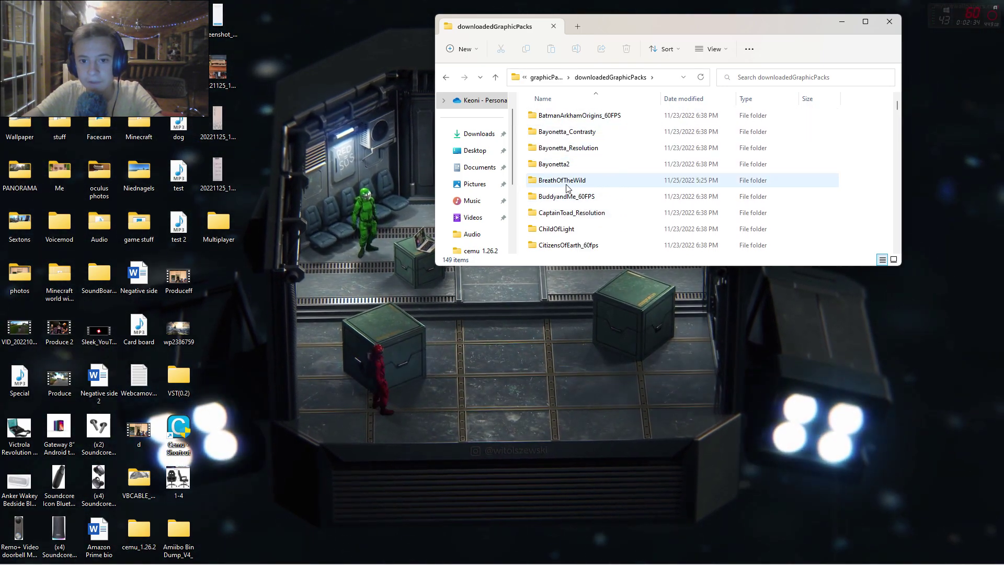
double_click(553, 182)
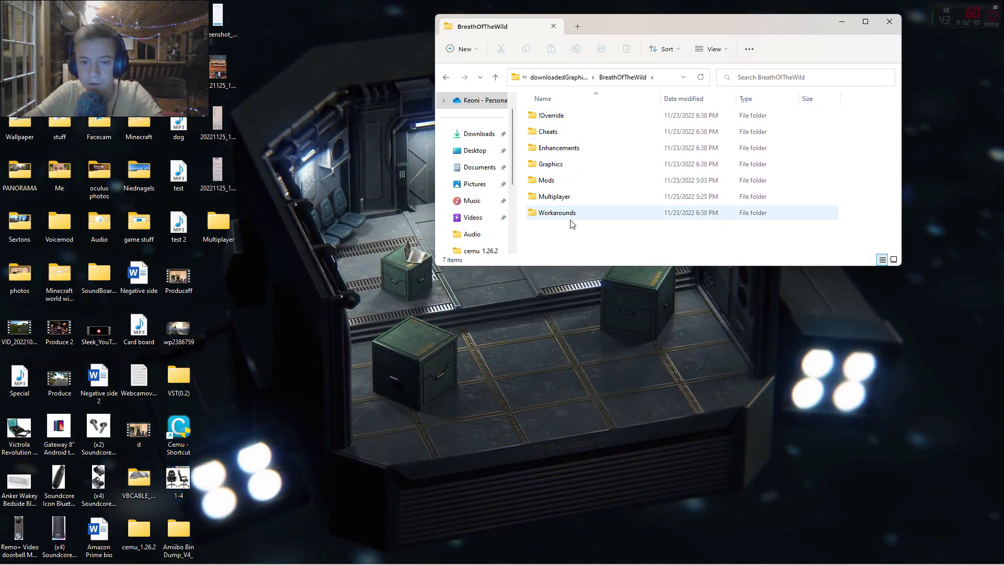
Move the desktop Multiplayer folder into BreathOfTheWild and close the Explorer window.
left_click_drag(212, 243, 250, 229)
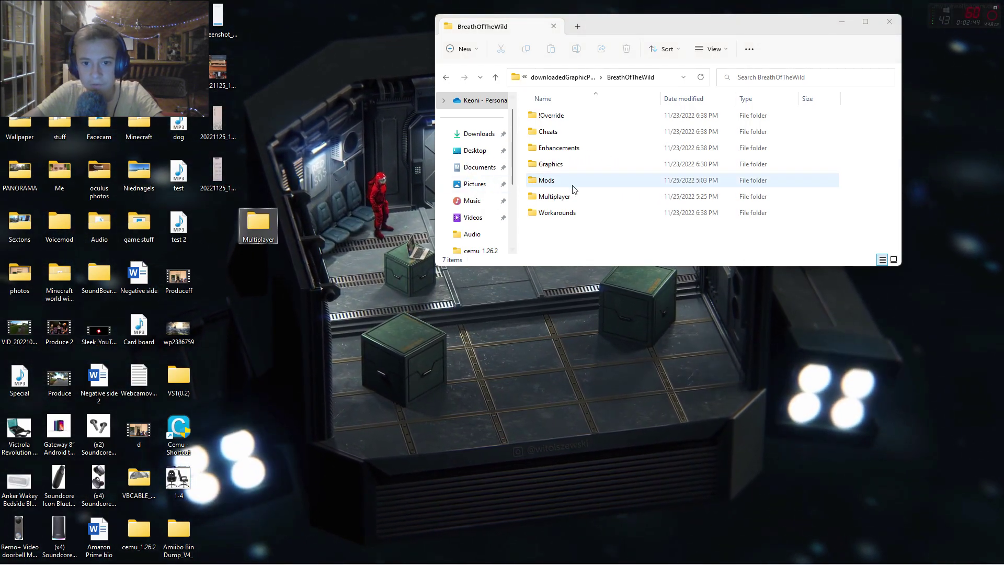
mouse_move(249, 229)
left_mouse_down()
mouse_move(249, 216)
mouse_move(292, 215)
left_mouse_up()
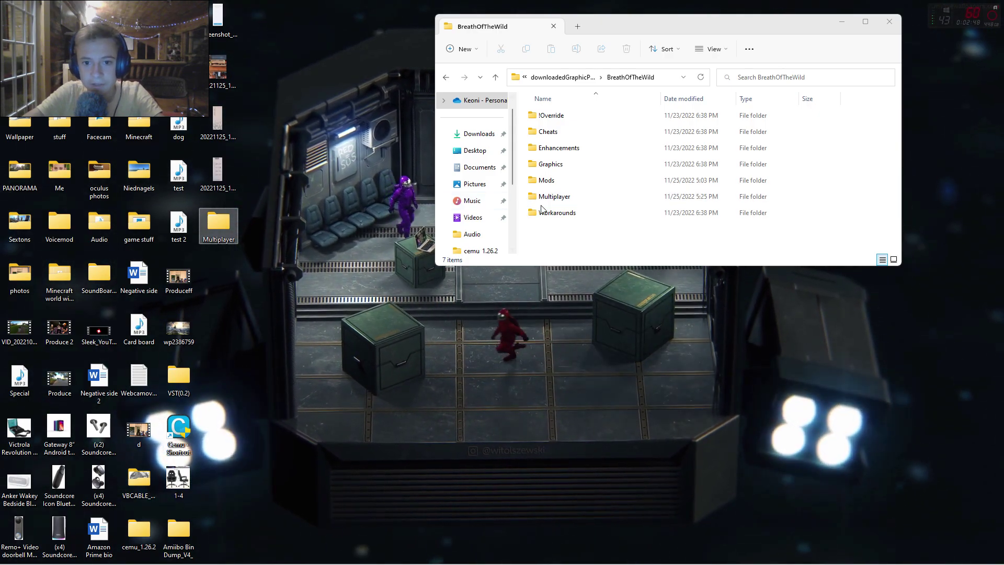
key("alt+F4")
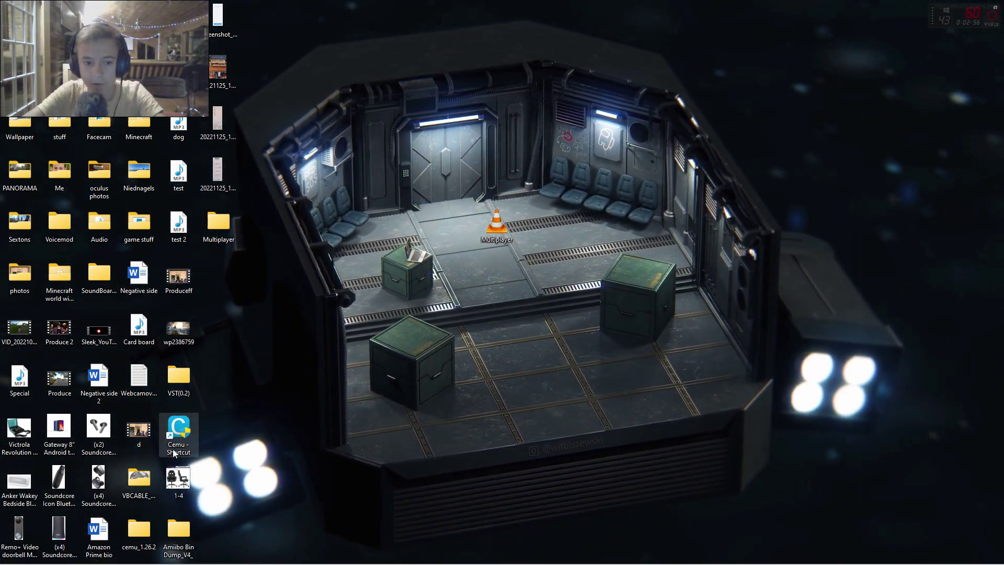
mouse_move(177, 429)
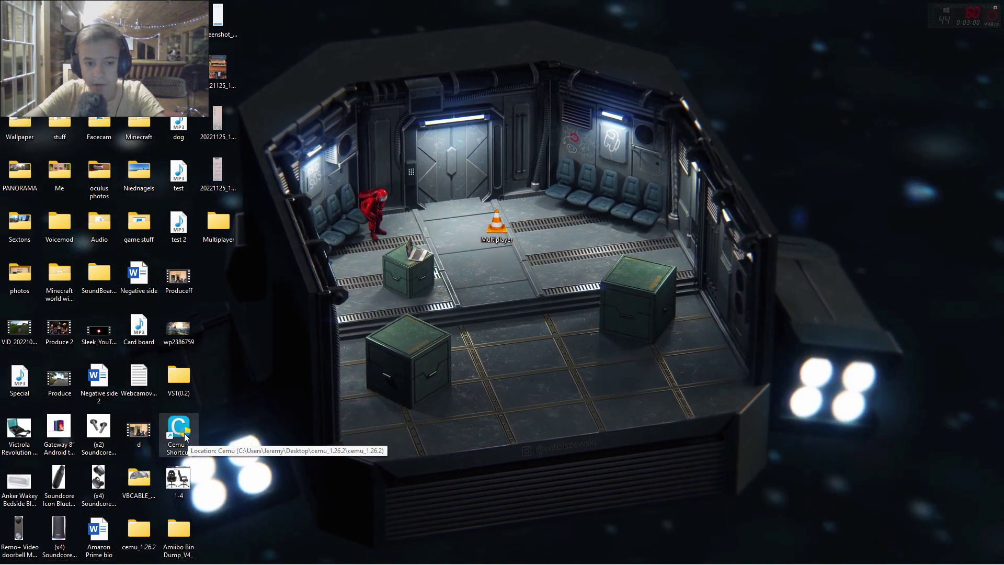
Launch Cemu from its desktop shortcut, allow the UAC prompt, and position its window.
double_click(179, 430)
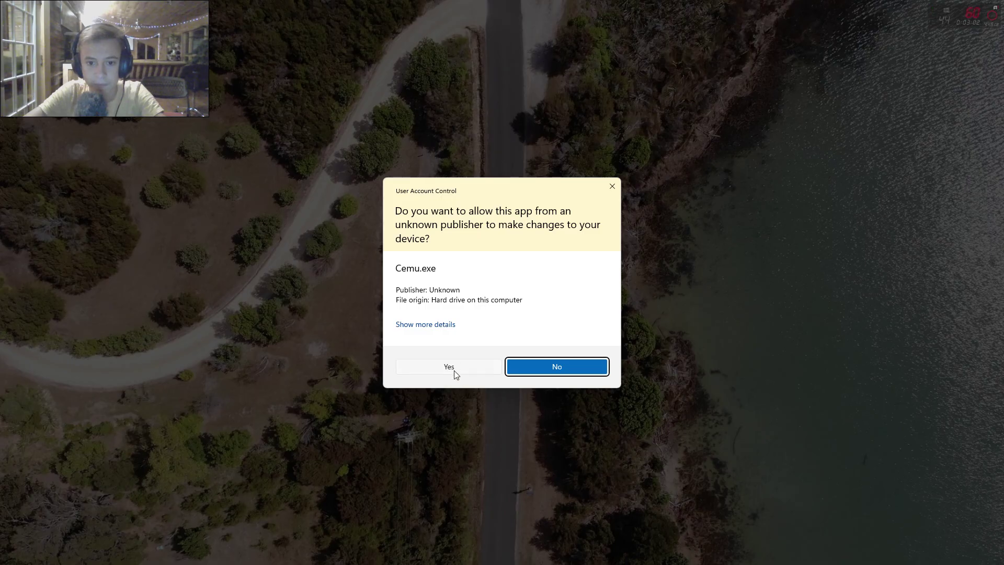
left_click(455, 371)
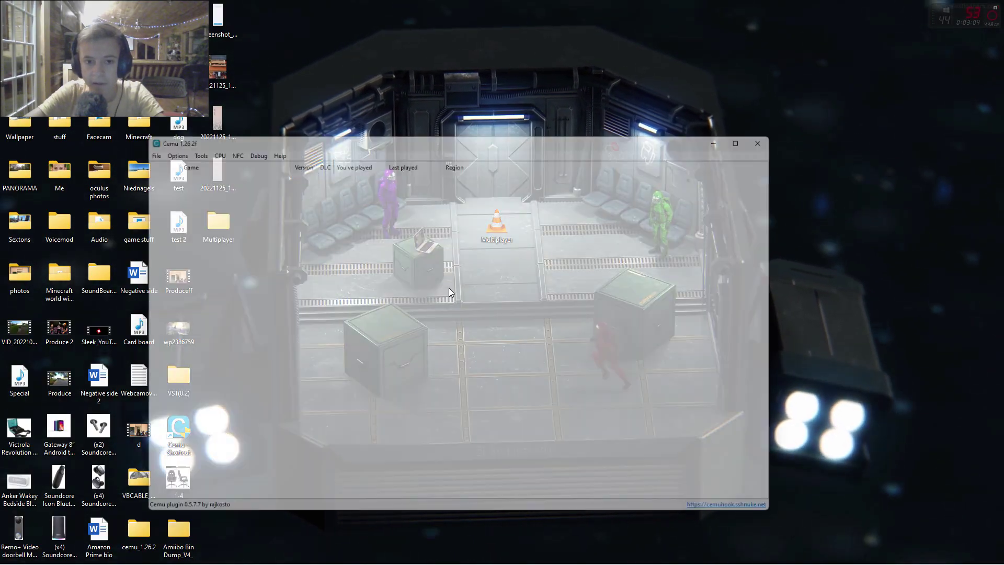
left_click_drag(379, 135, 559, 108)
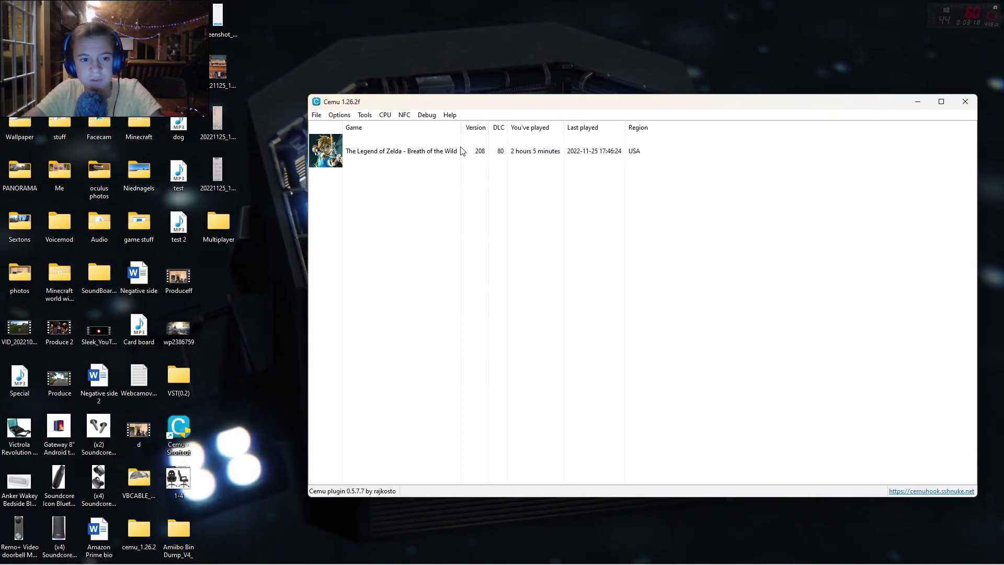
In Options > Graphic packs, expand Breath of the Wild and confirm Multiplayer is enabled.
left_click(336, 116)
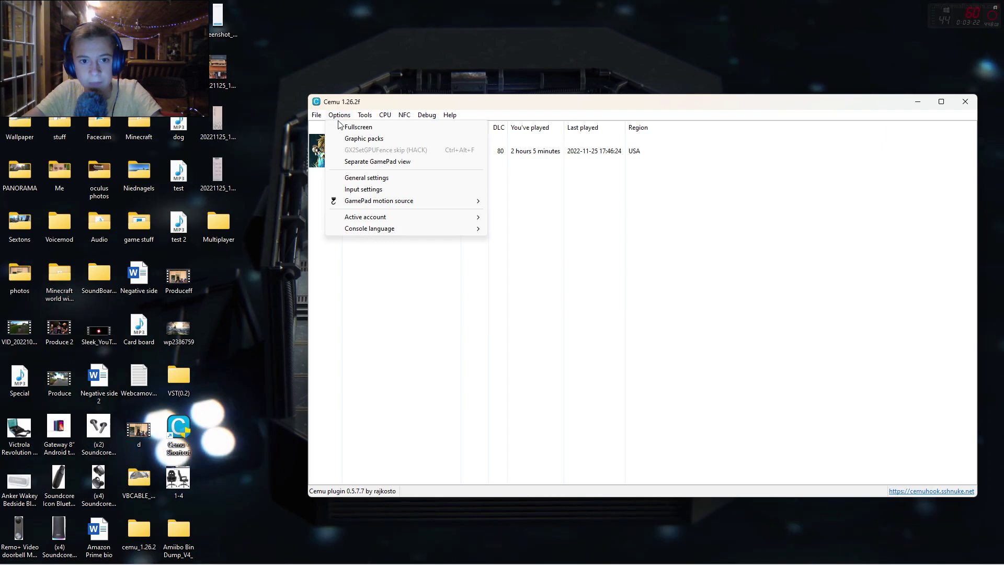
left_click(346, 141)
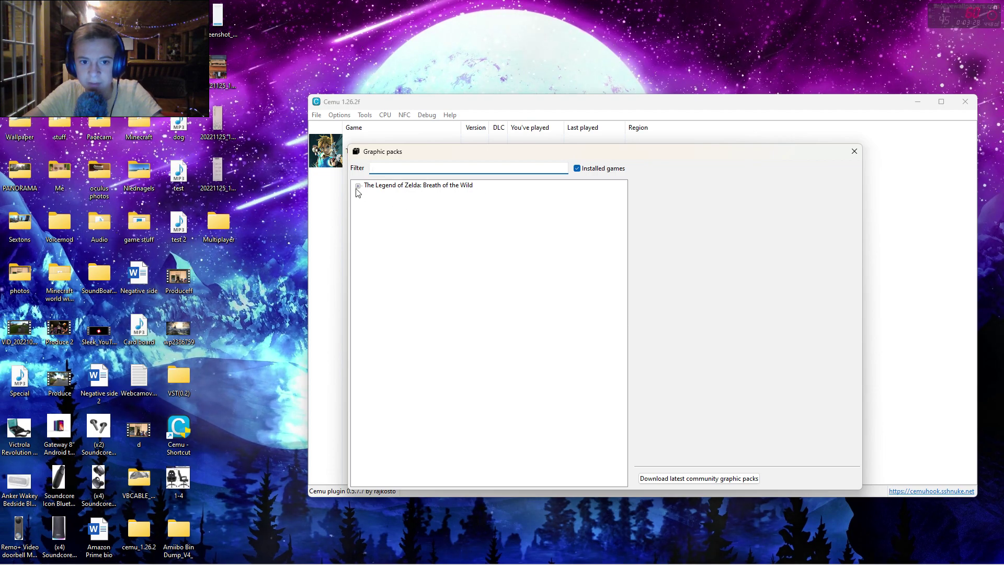
left_click(357, 186)
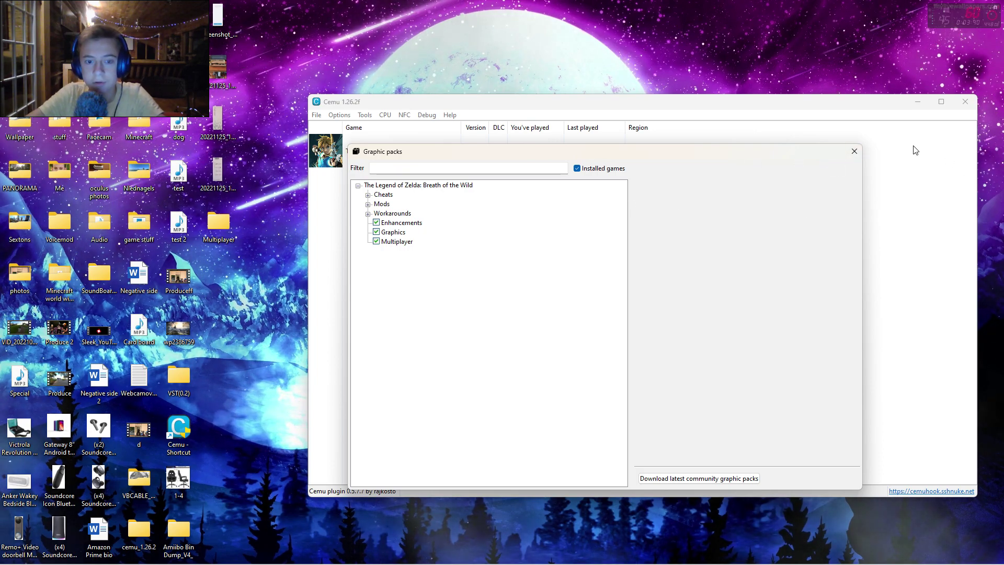
Close the Graphic packs window and Cemu, then bring the Action! recorder back up.
left_click(855, 151)
left_click(965, 101)
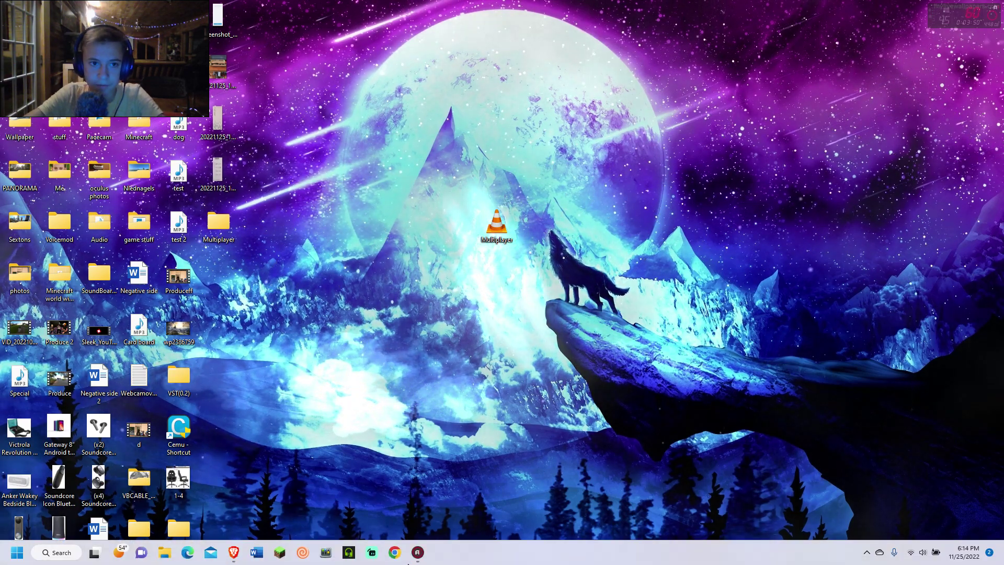
left_click(417, 555)
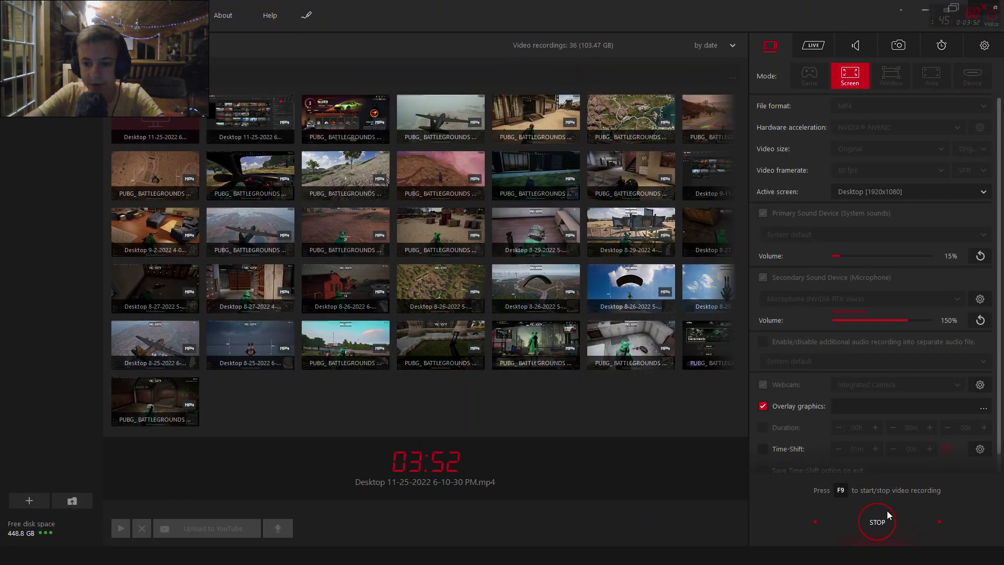